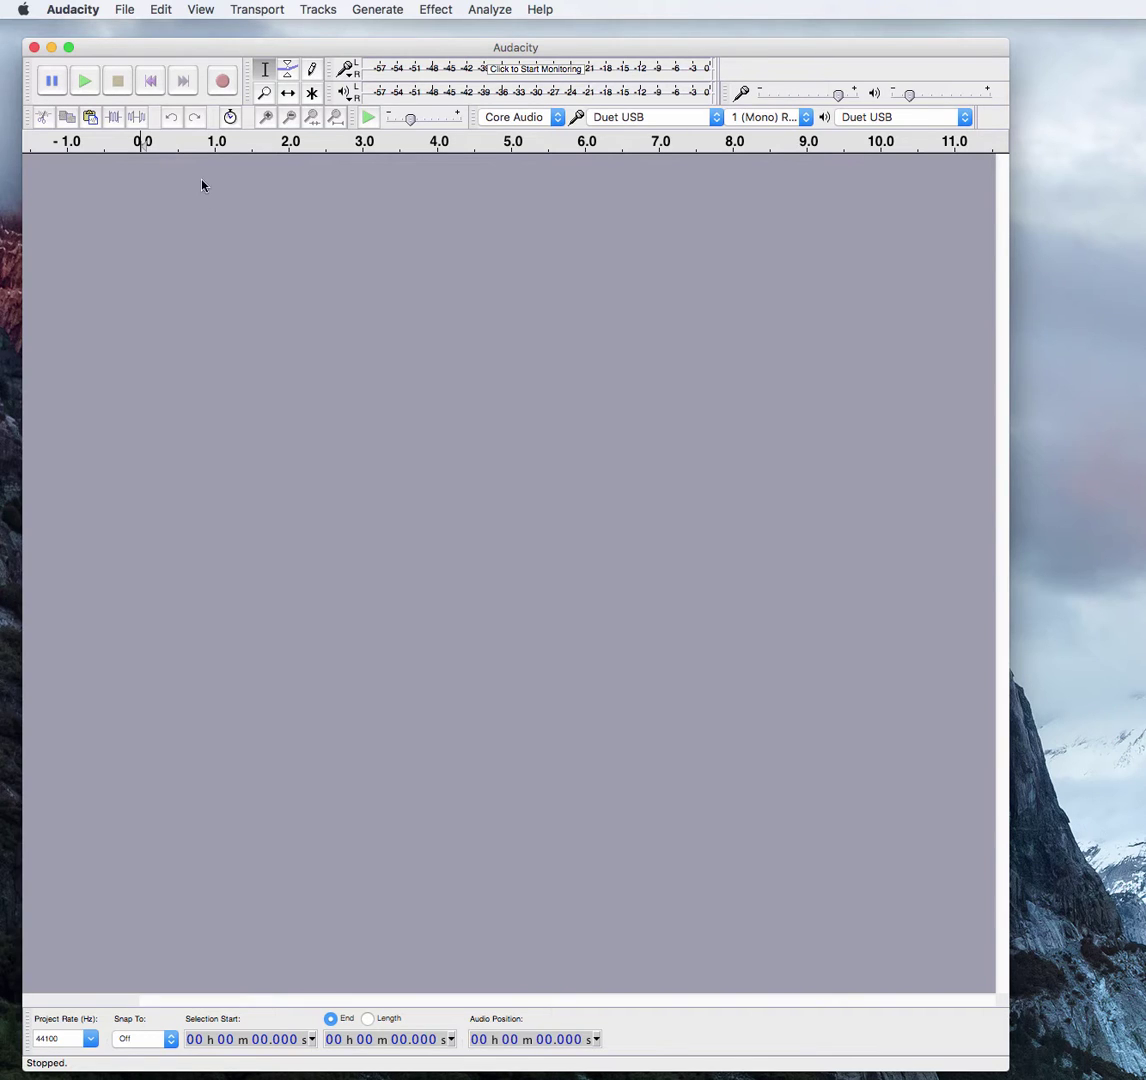
Step: Bring up the File menu, dismiss it once, then reopen it
left_click(127, 14)
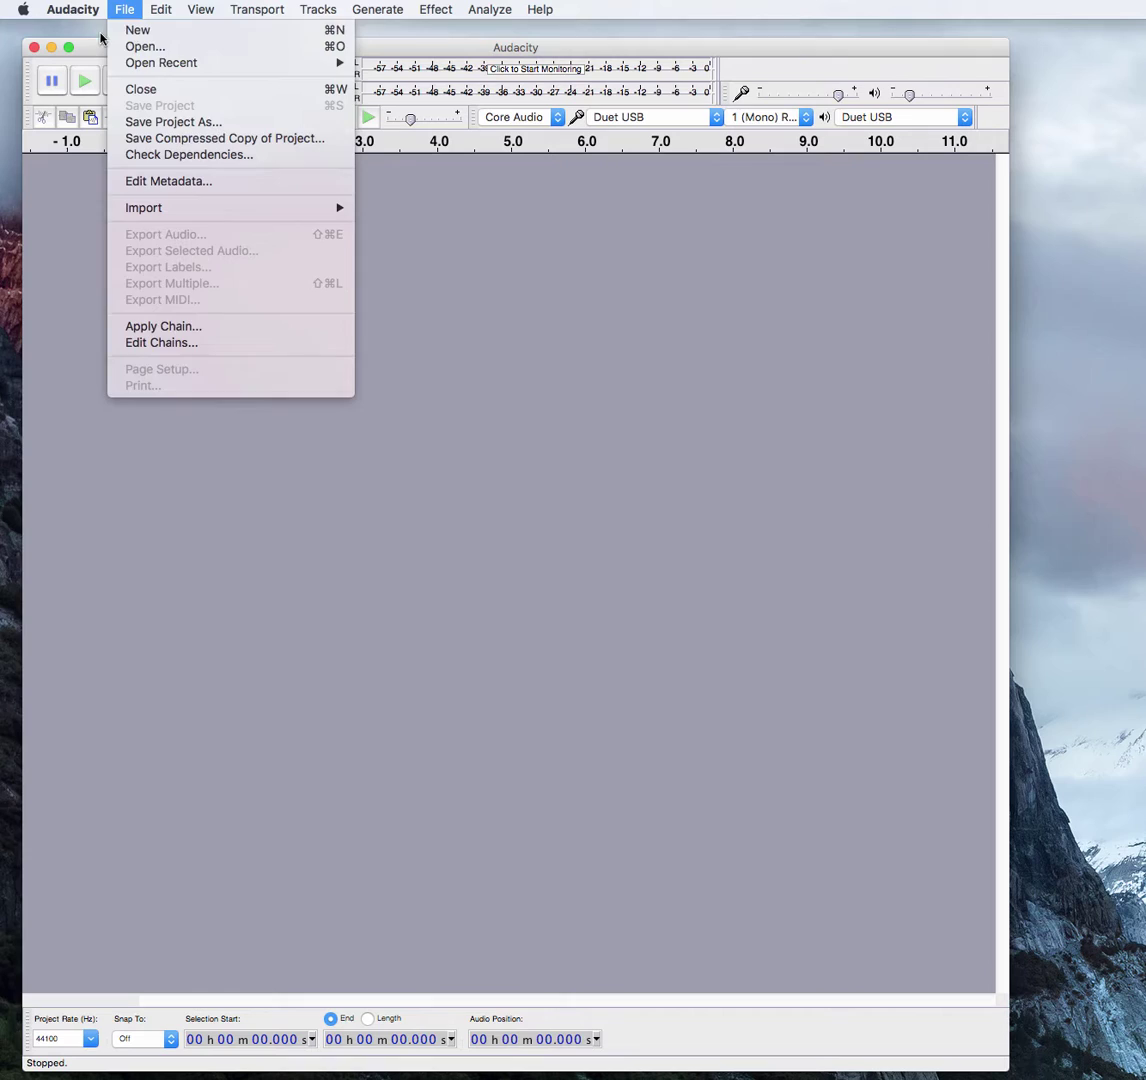
left_click(218, 411)
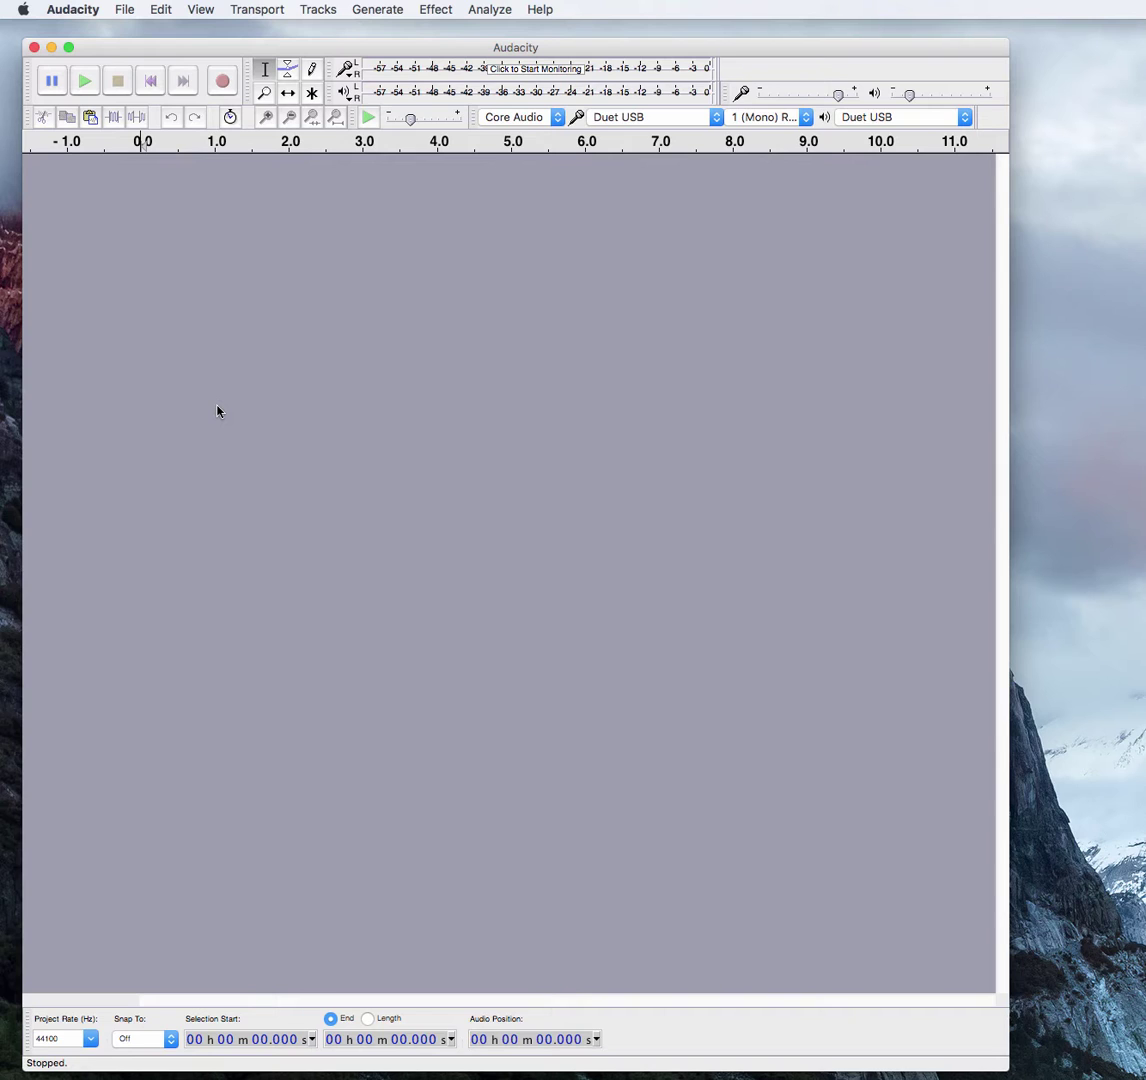
left_click(126, 13)
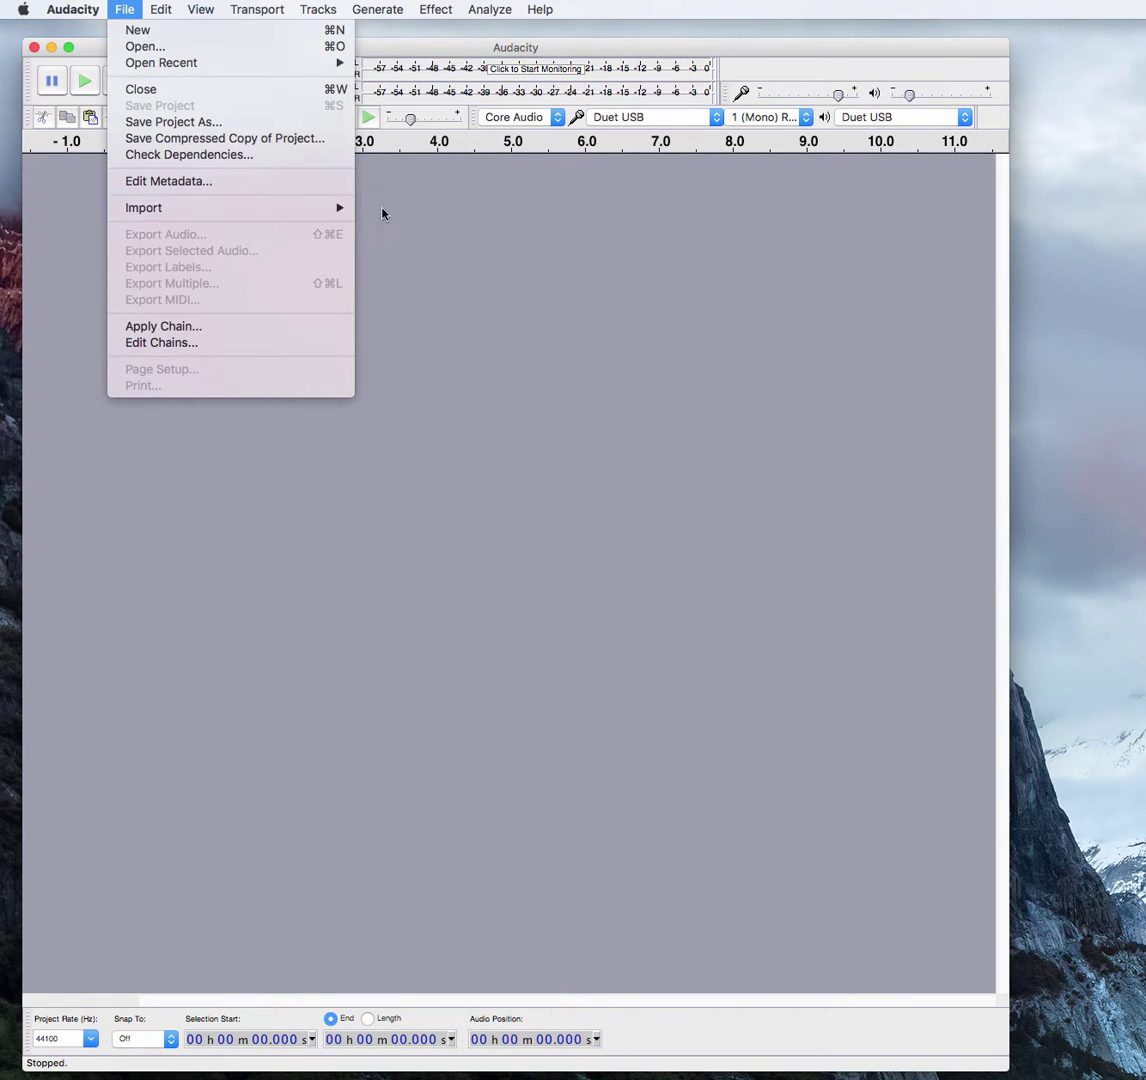
mouse_move(143, 208)
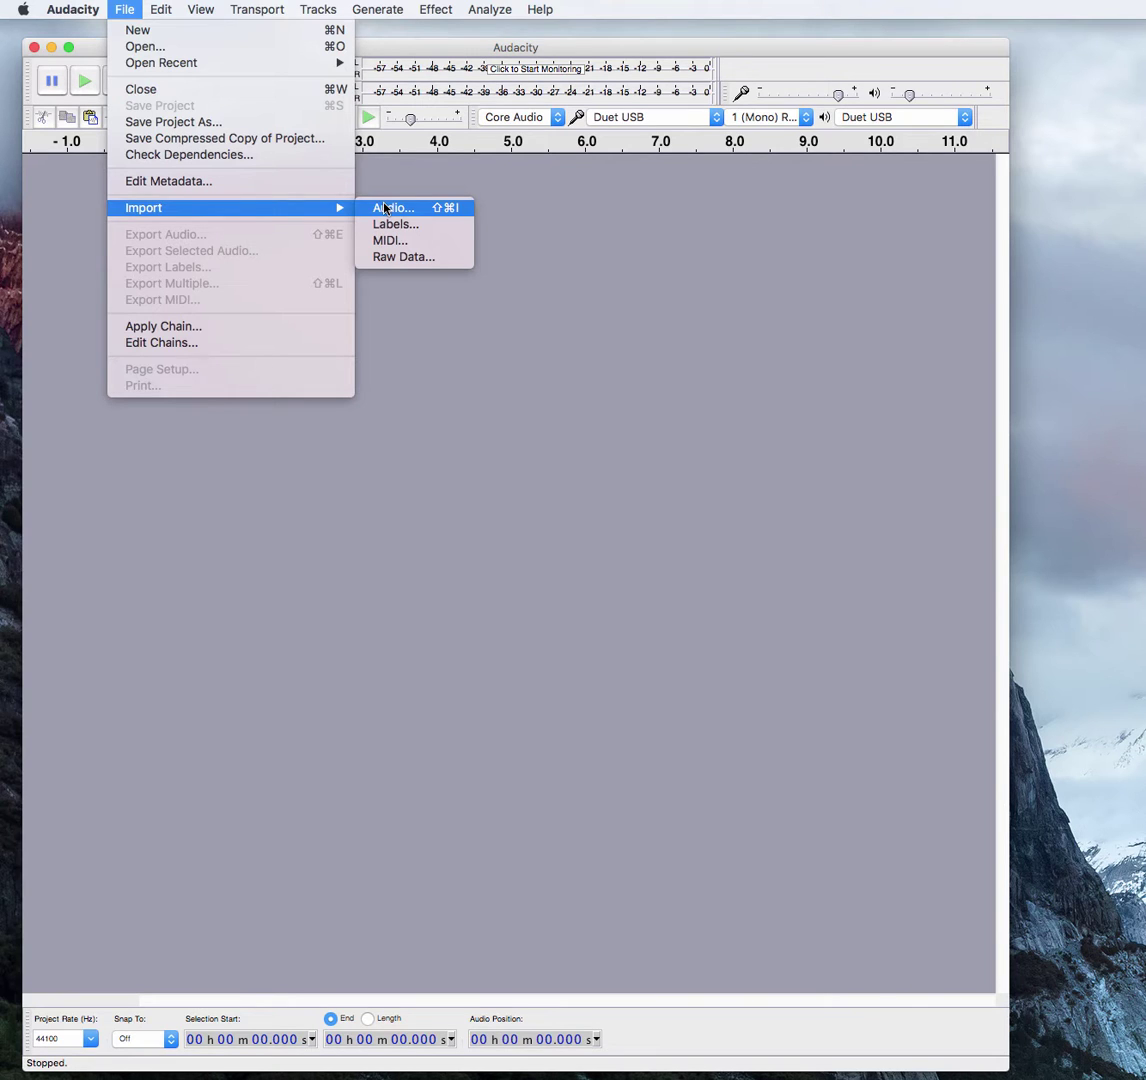
Step: Start an audio import and move the file chooser fully into view
left_click(385, 209)
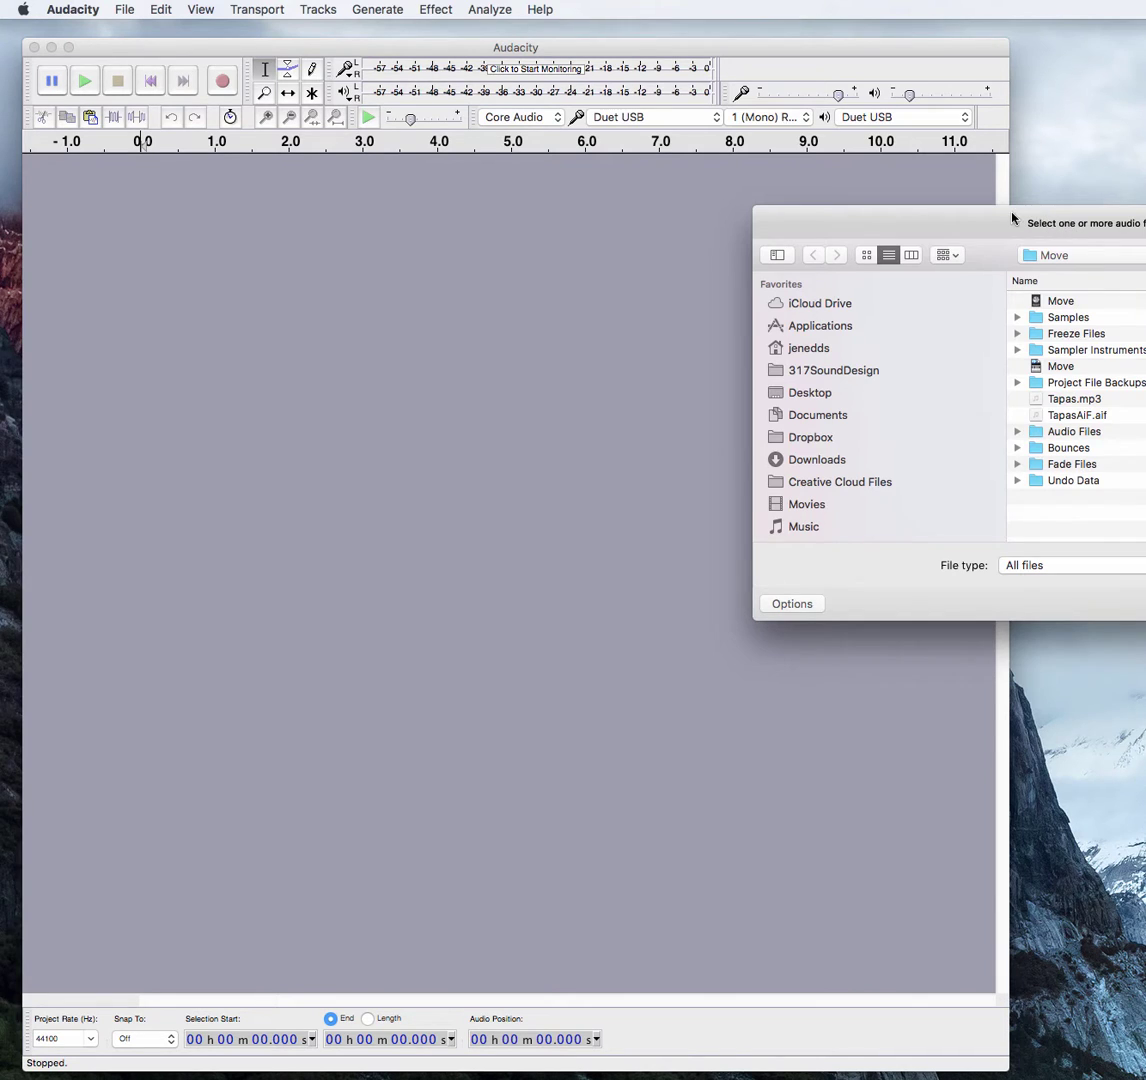
left_click_drag(1012, 218, 785, 289)
left_click_drag(1016, 297, 936, 305)
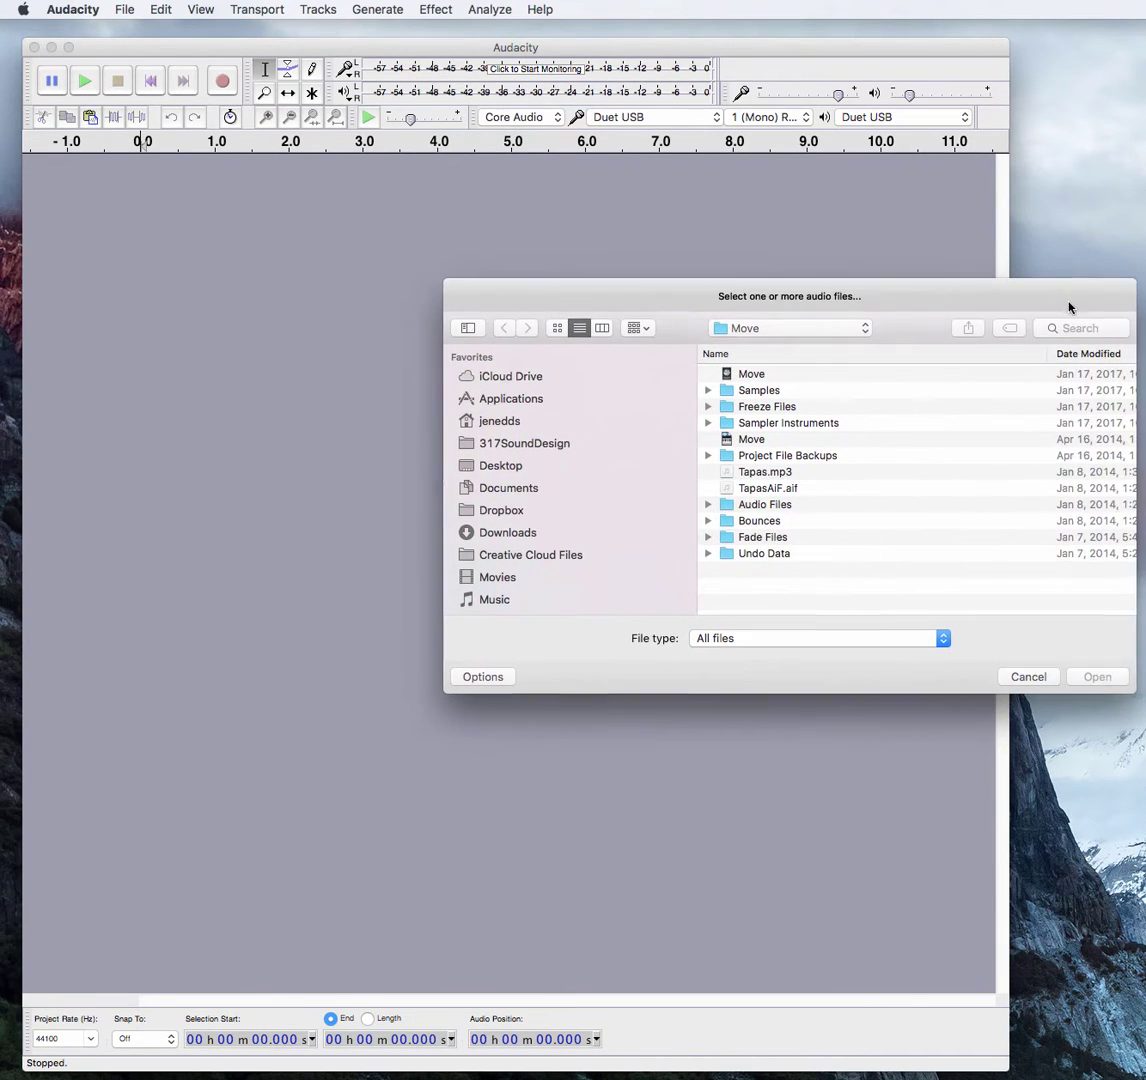
Step: Search for 'tapas' and open the 2014 Tapas MP3 file
left_click(1076, 330)
type("tap")
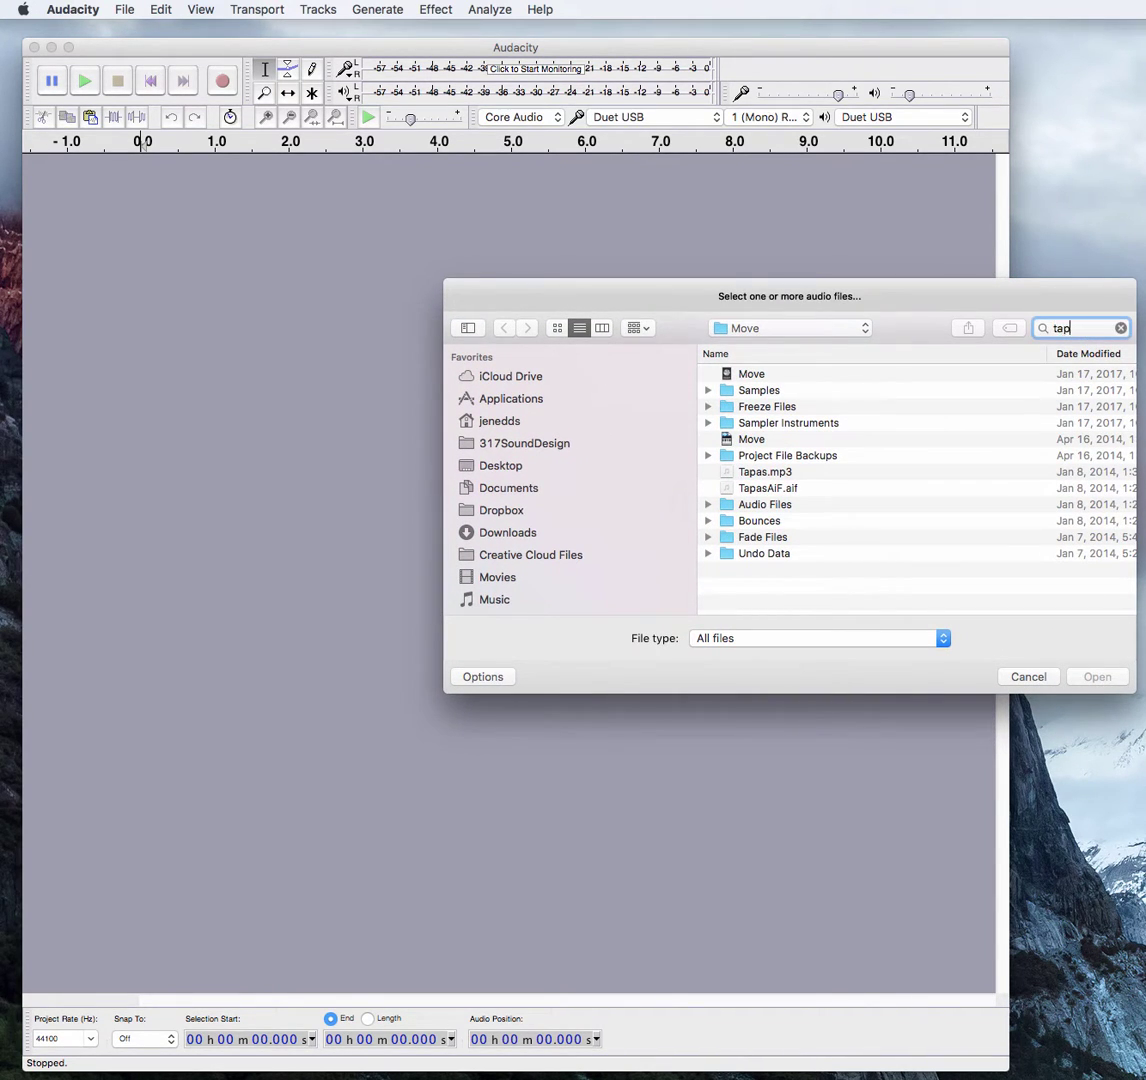
type("as")
key("Return")
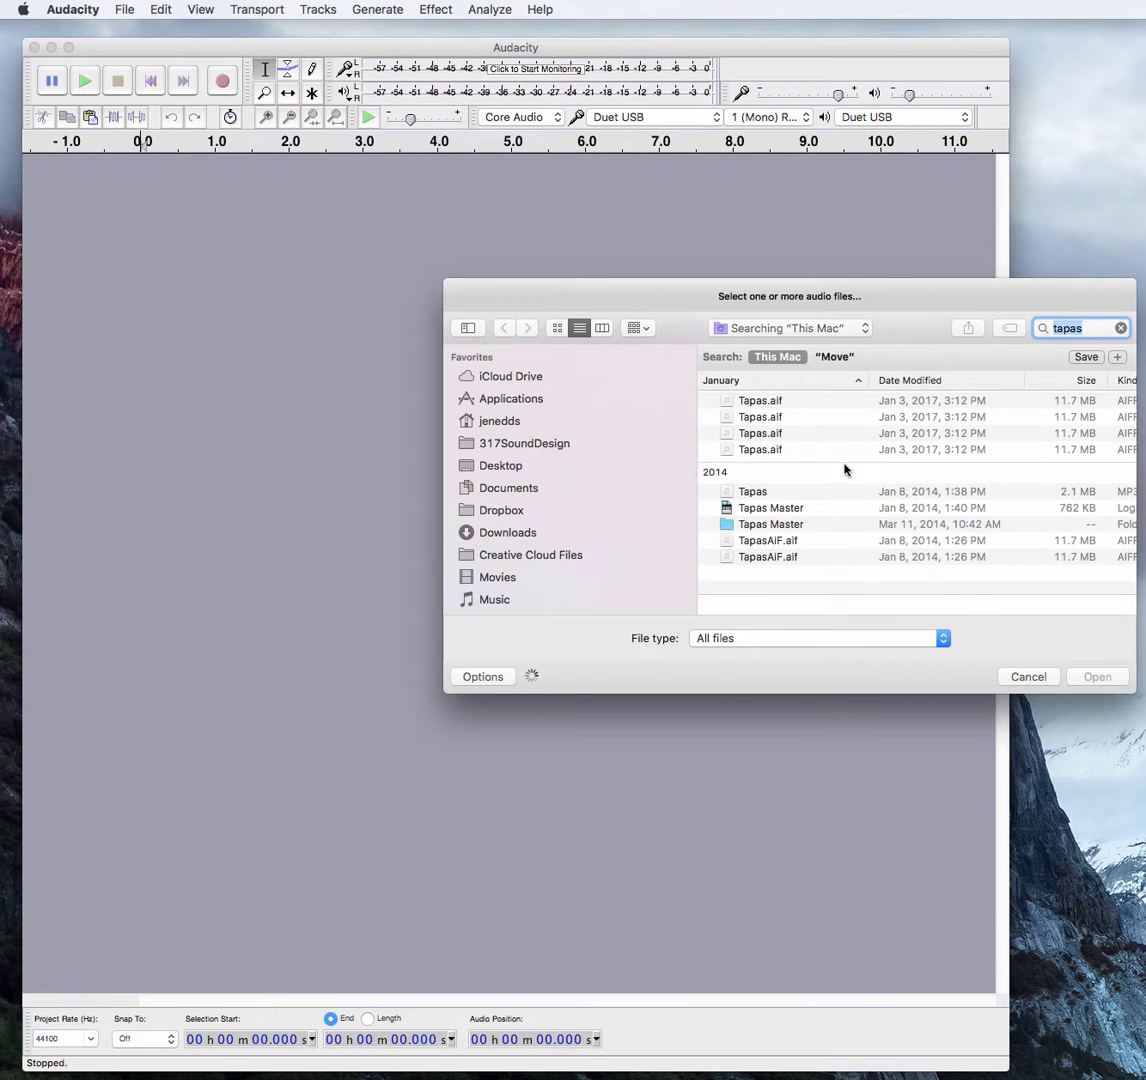
left_click(786, 492)
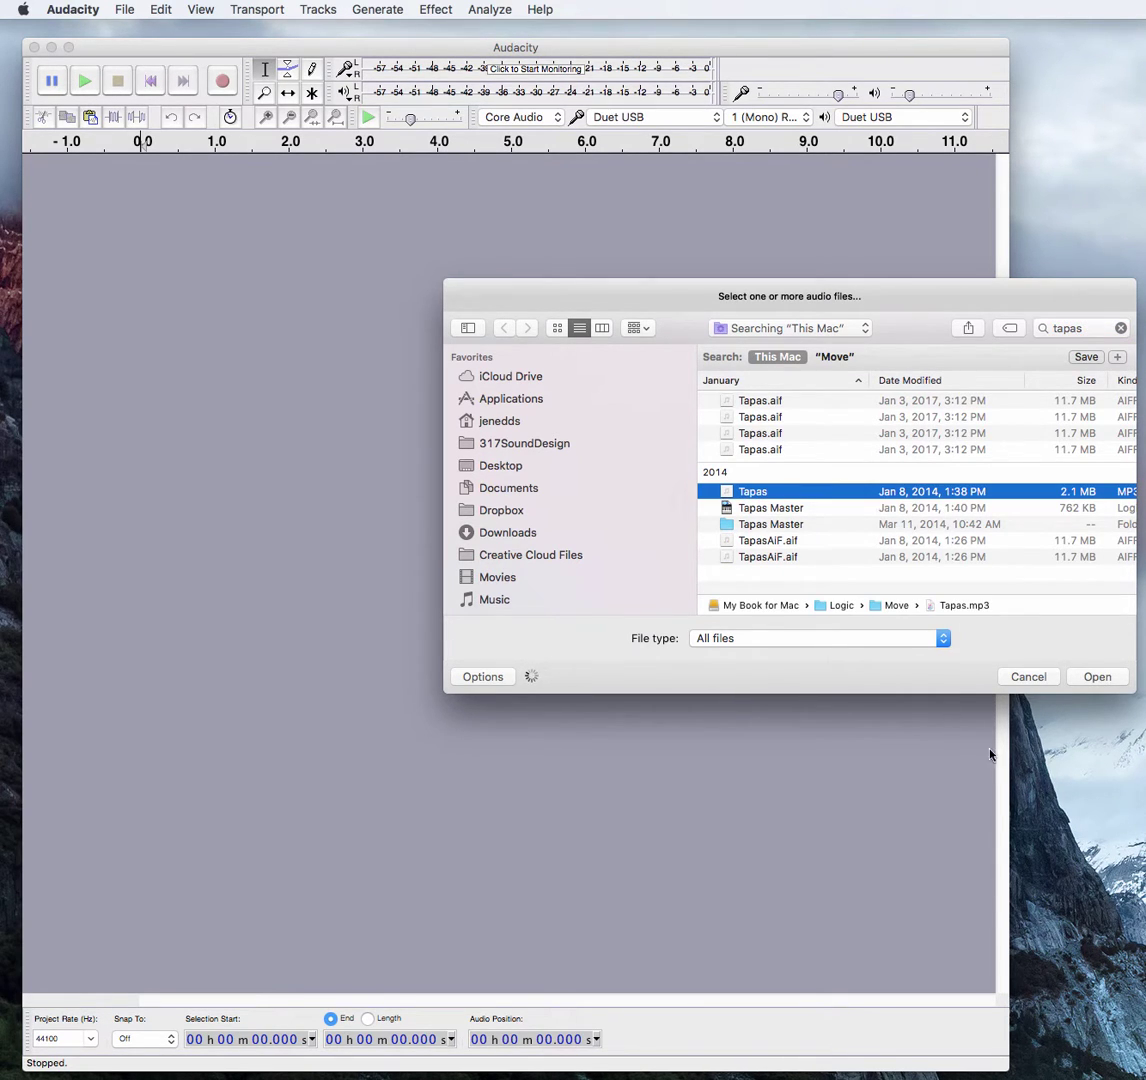
left_click(1100, 679)
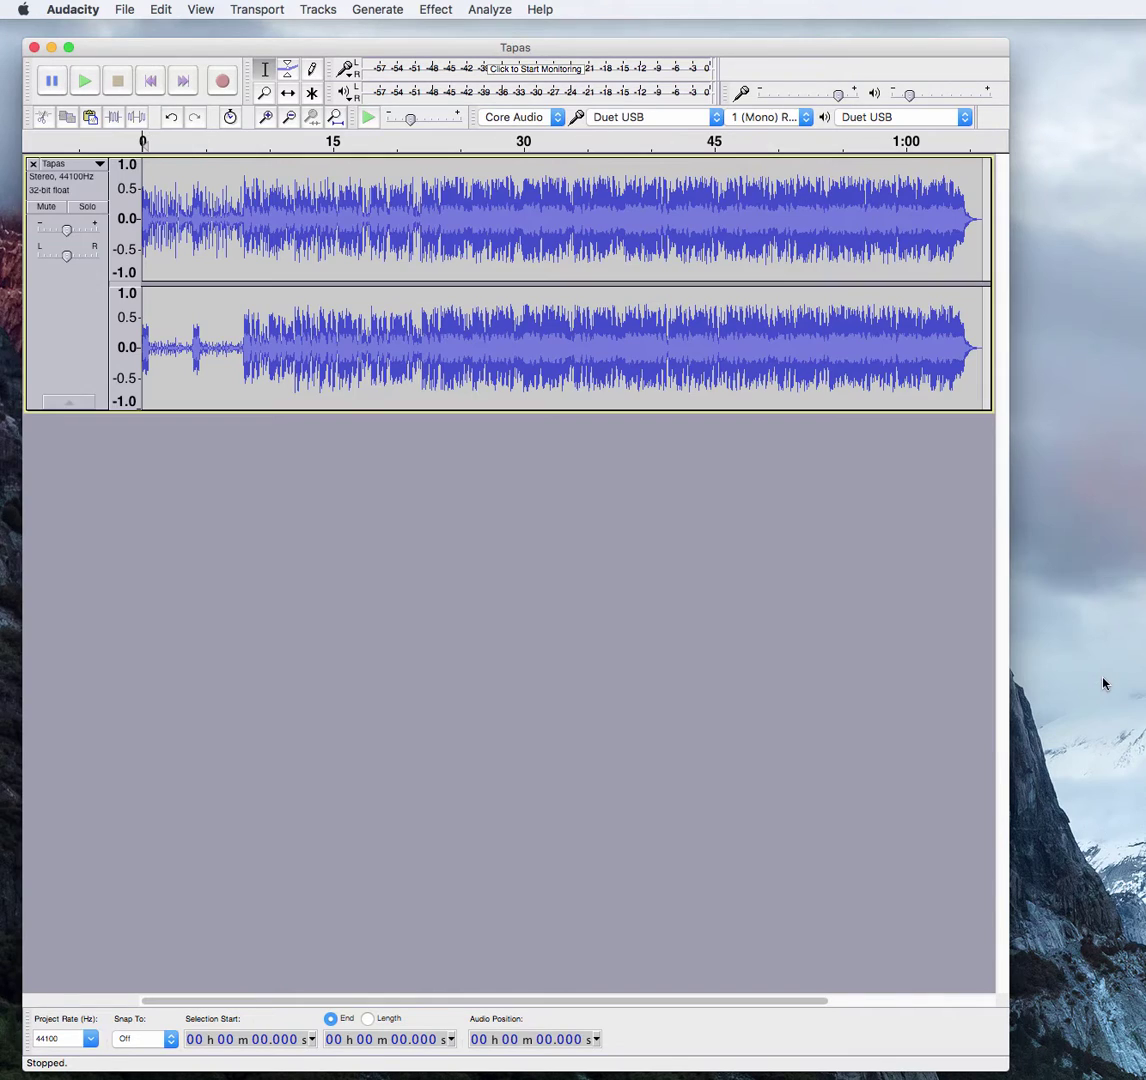
Step: Wait for the Tapas import to finish and bring Audacity back to the front
left_click(1047, 363)
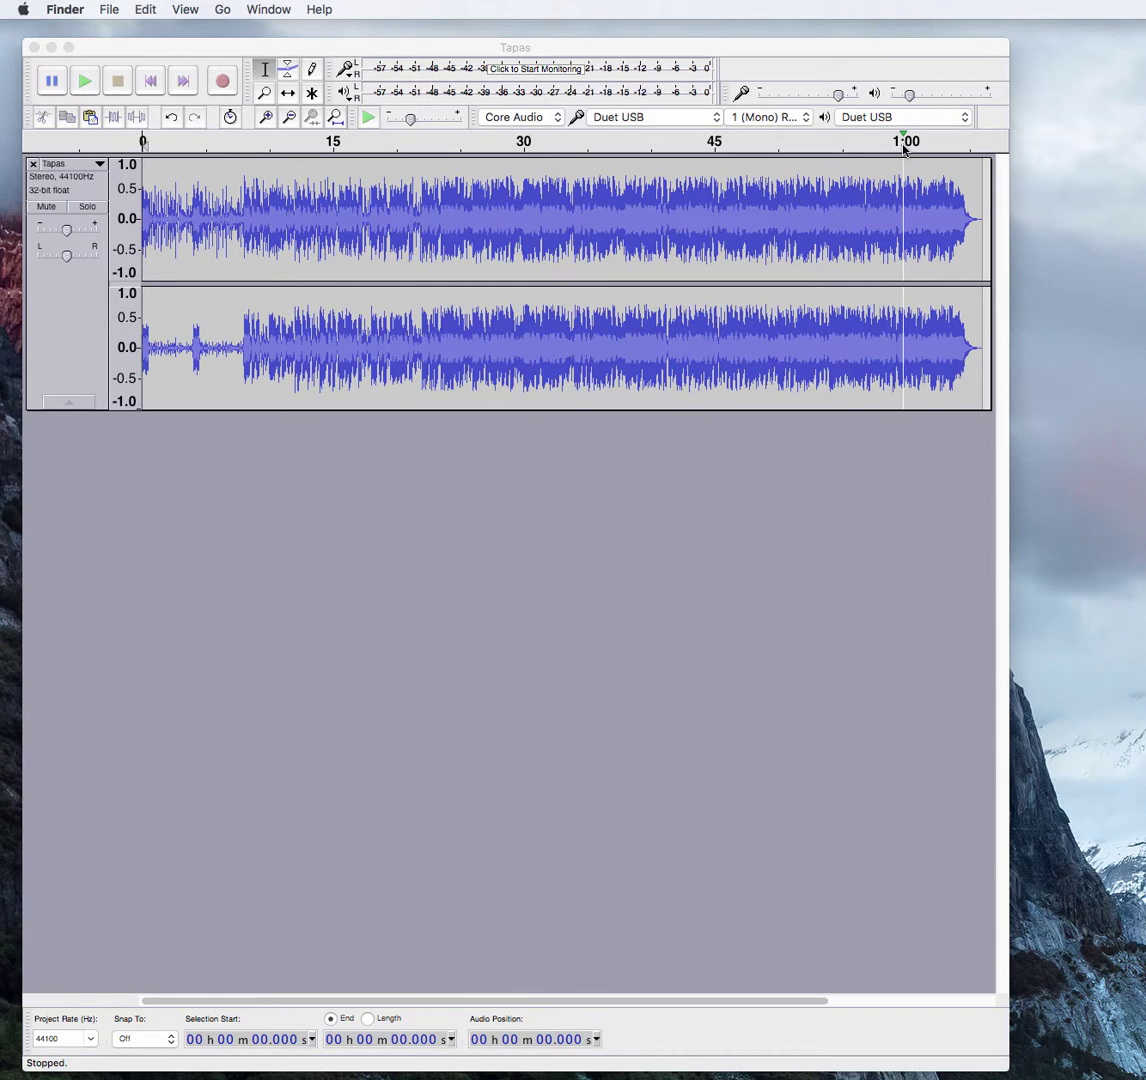
left_click(266, 73)
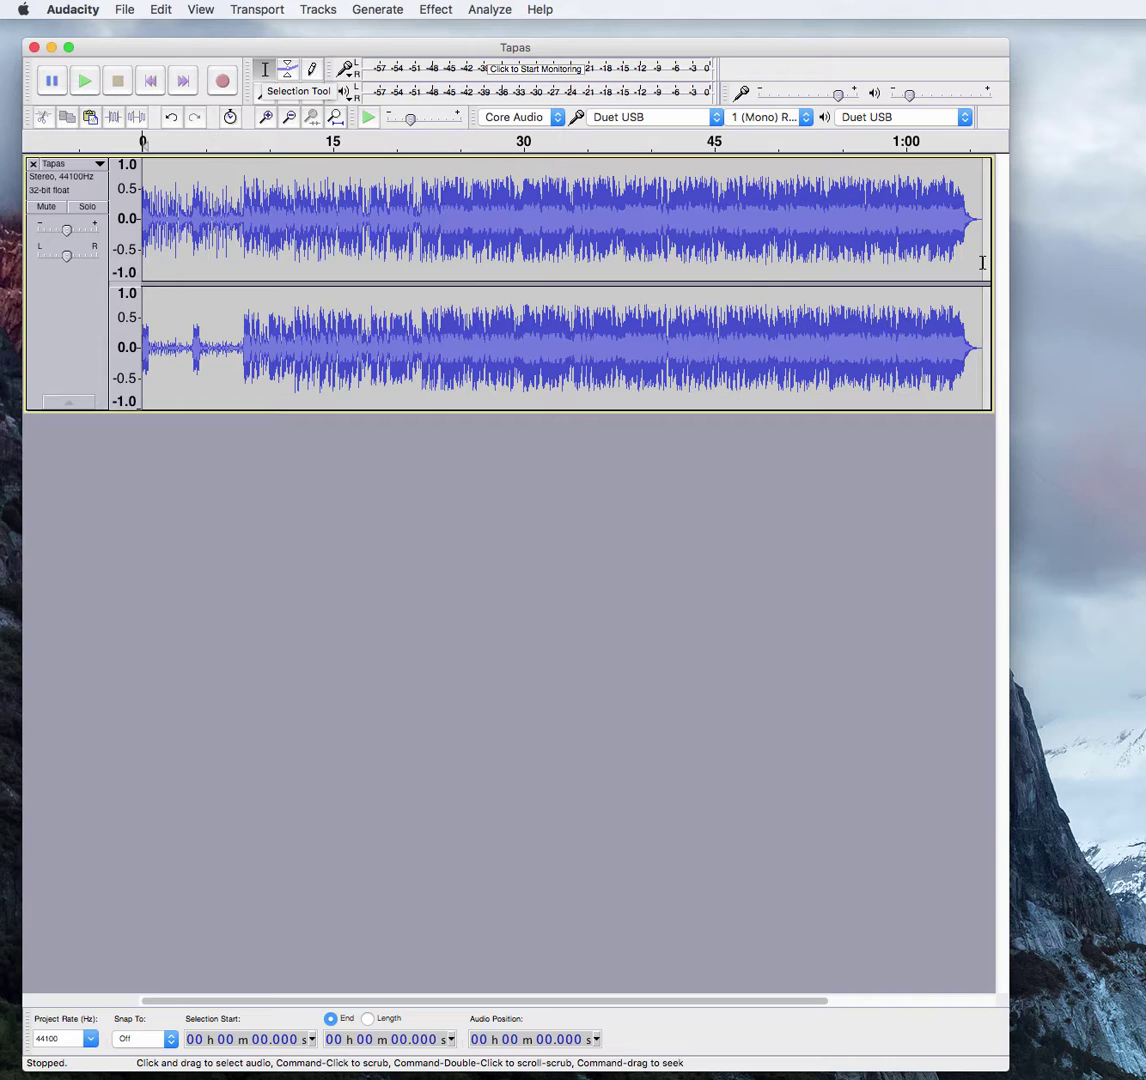
Step: Select the Tapas audio from about 20 seconds to the end and cut it
left_click_drag(982, 262, 397, 284)
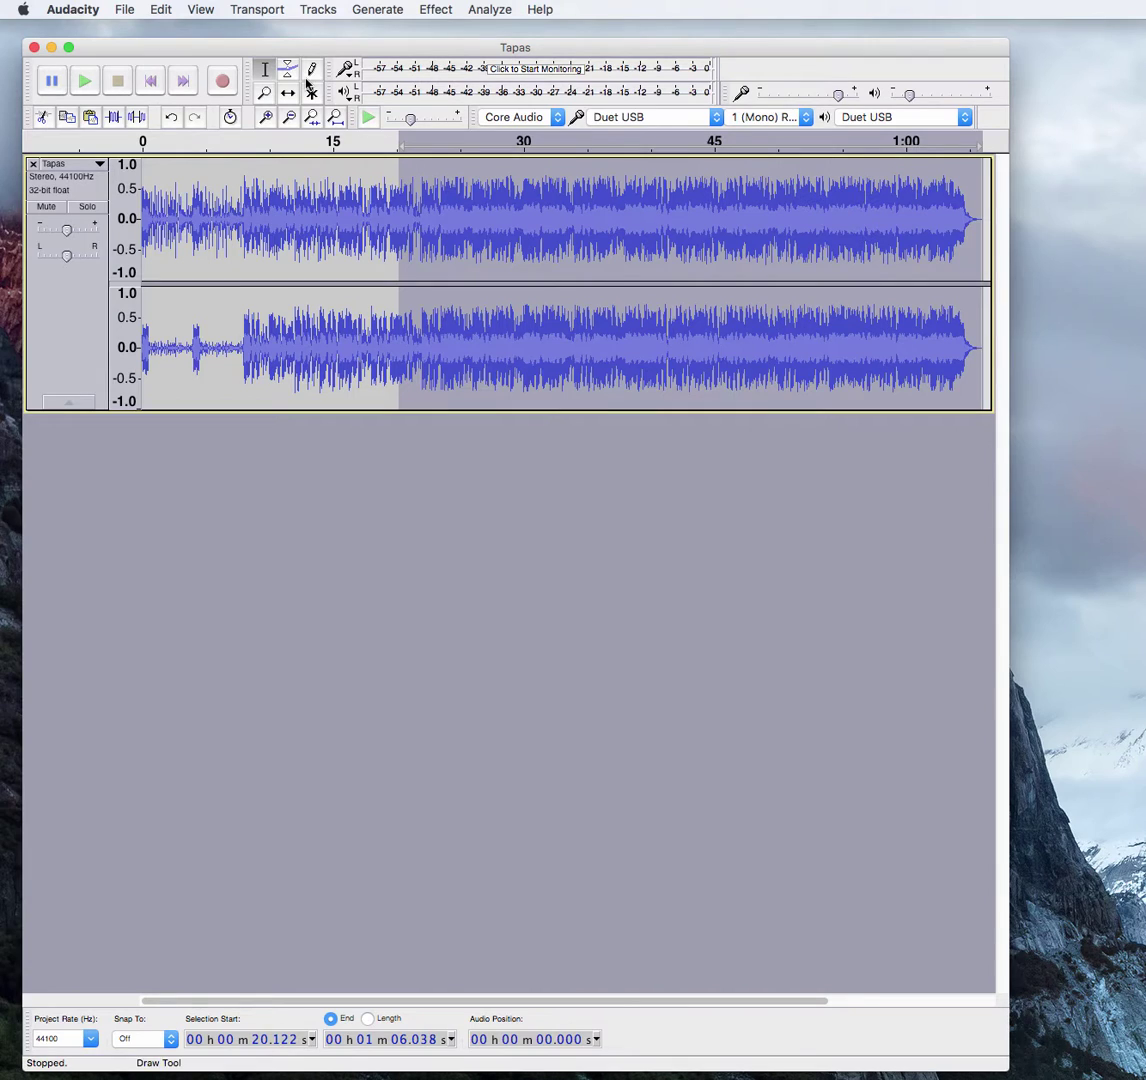
left_click(163, 16)
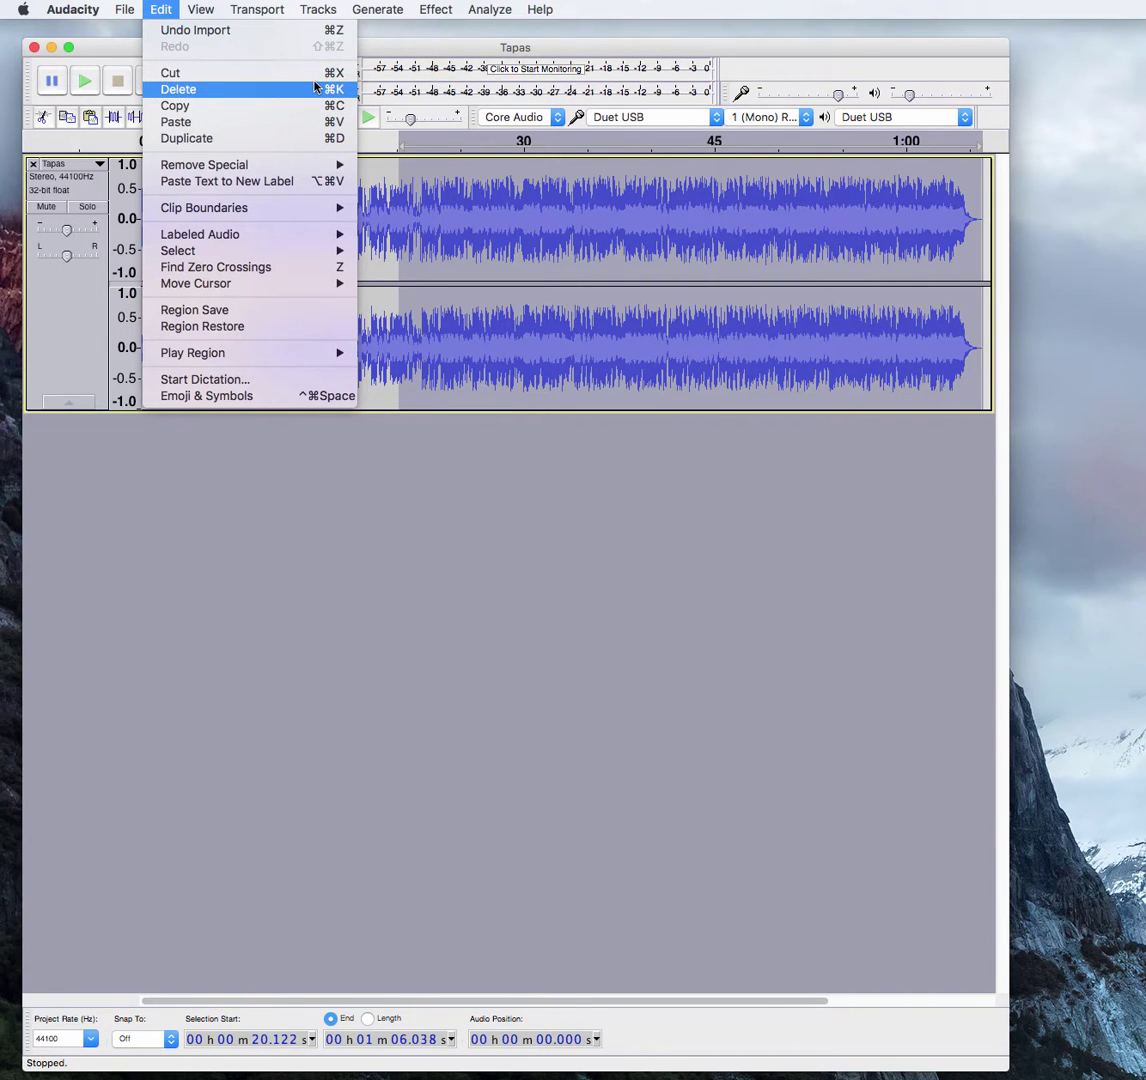
left_click(259, 76)
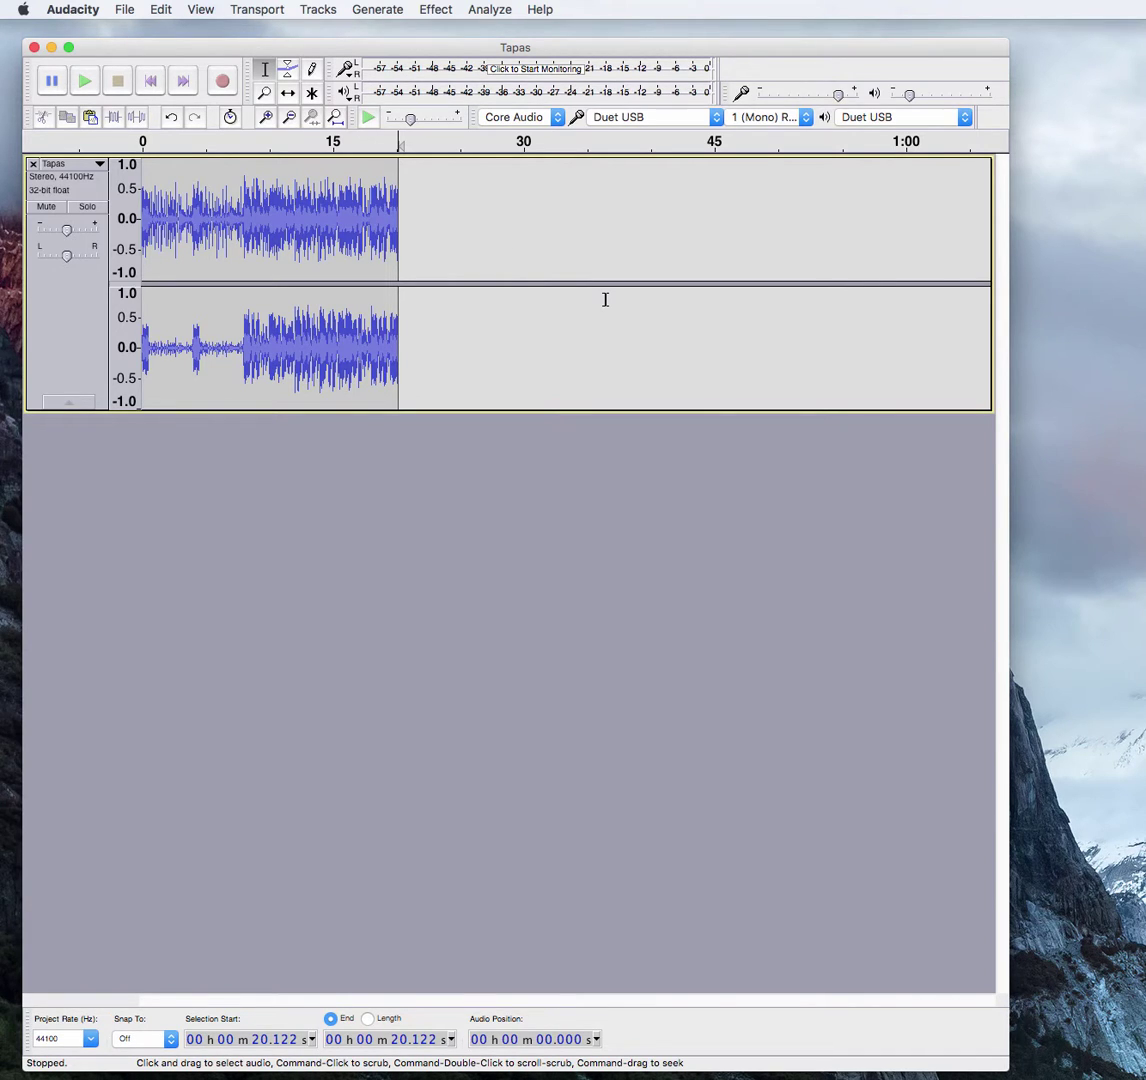
Step: Zoom in twice on the trimmed Tapas clip and play it to hear the ending
left_click(267, 117)
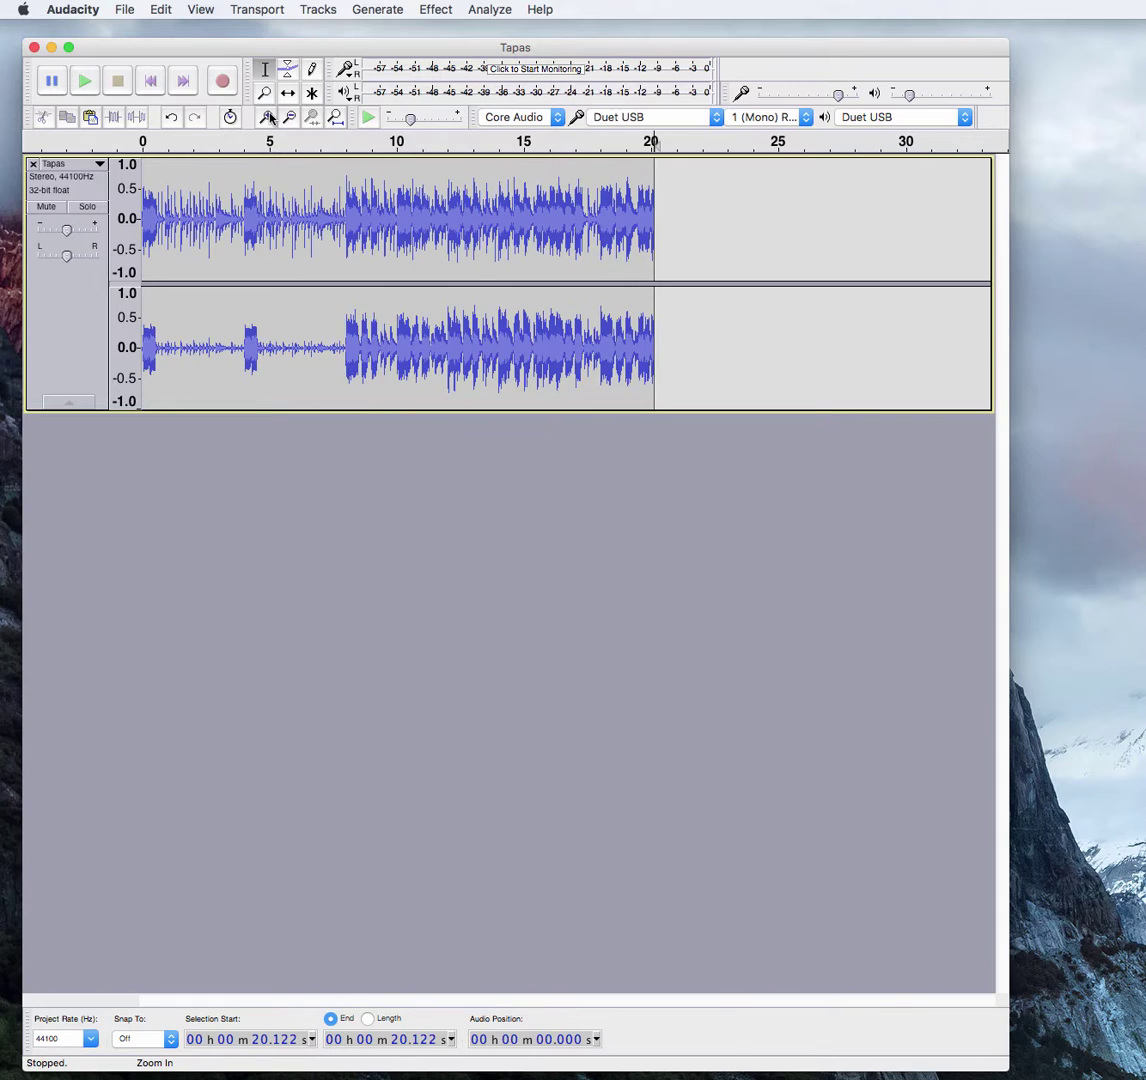
left_click(267, 117)
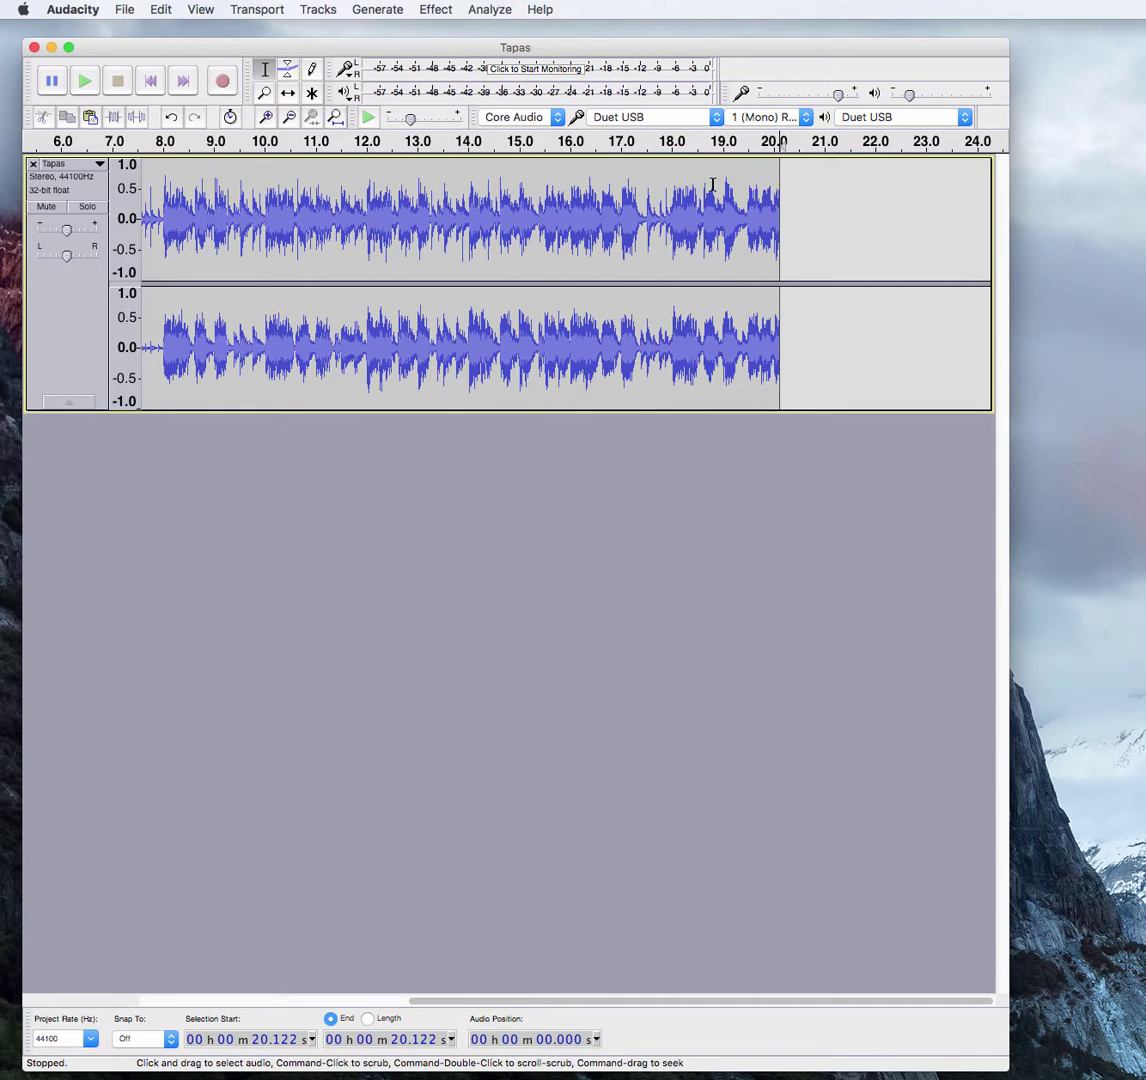
left_click(645, 141)
Step: Apply Fade Out to the Tapas track from about 14 seconds to its 20-second end
mouse_move(788, 205)
left_mouse_down()
mouse_move(539, 257)
mouse_move(463, 259)
left_mouse_up()
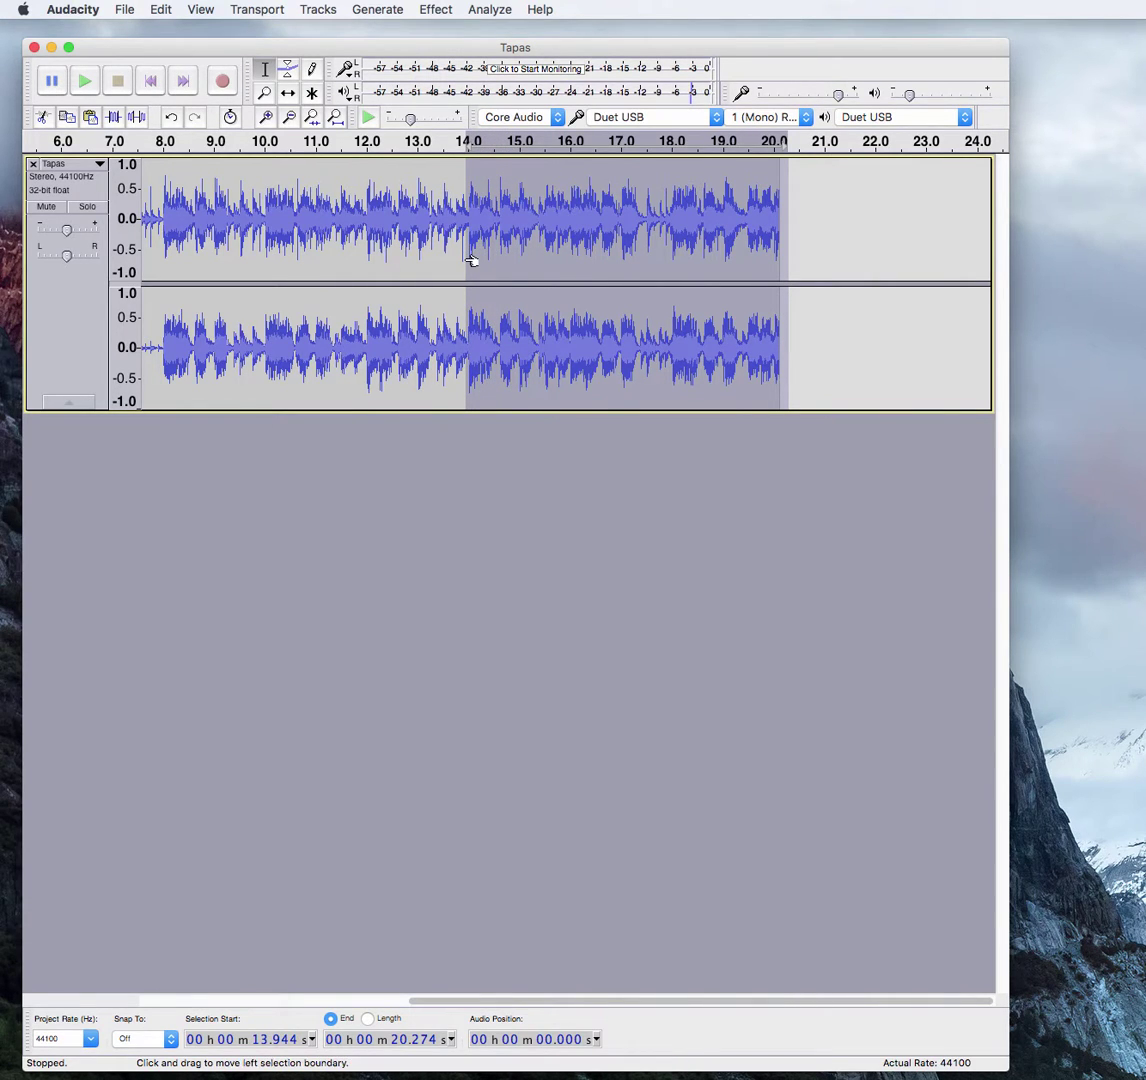
left_click(438, 12)
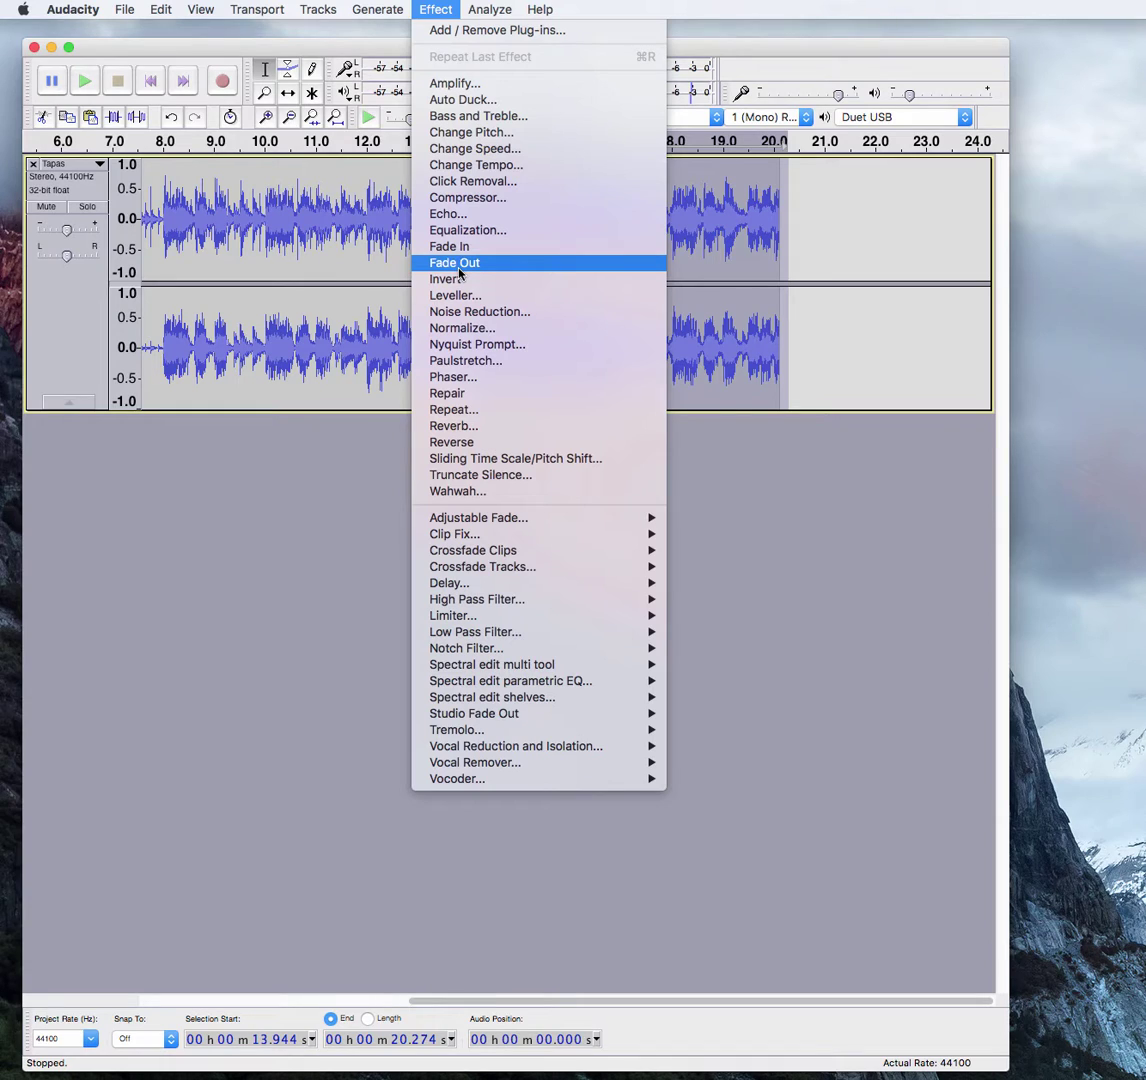
left_click(534, 265)
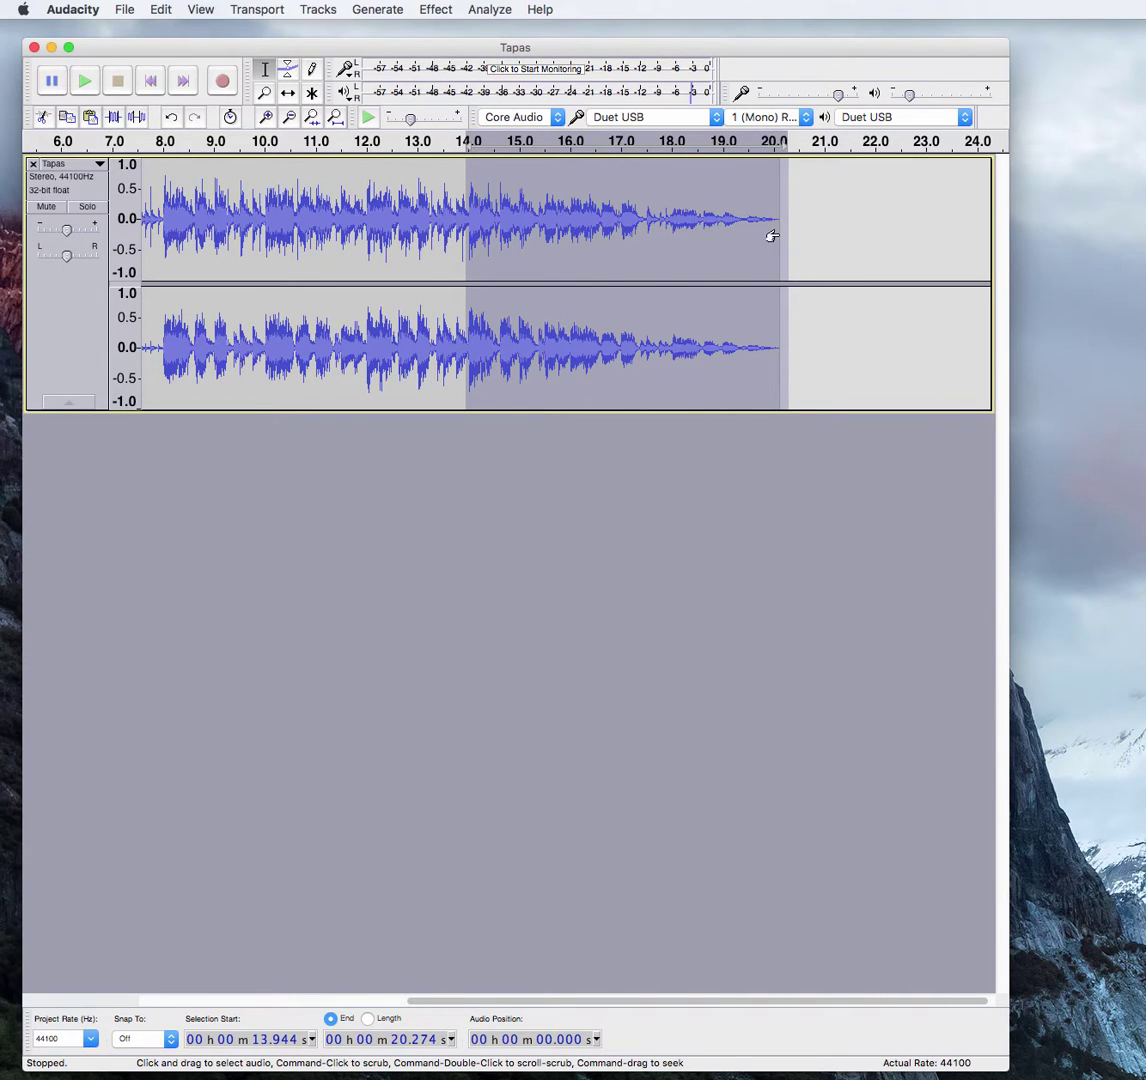
left_click(366, 203)
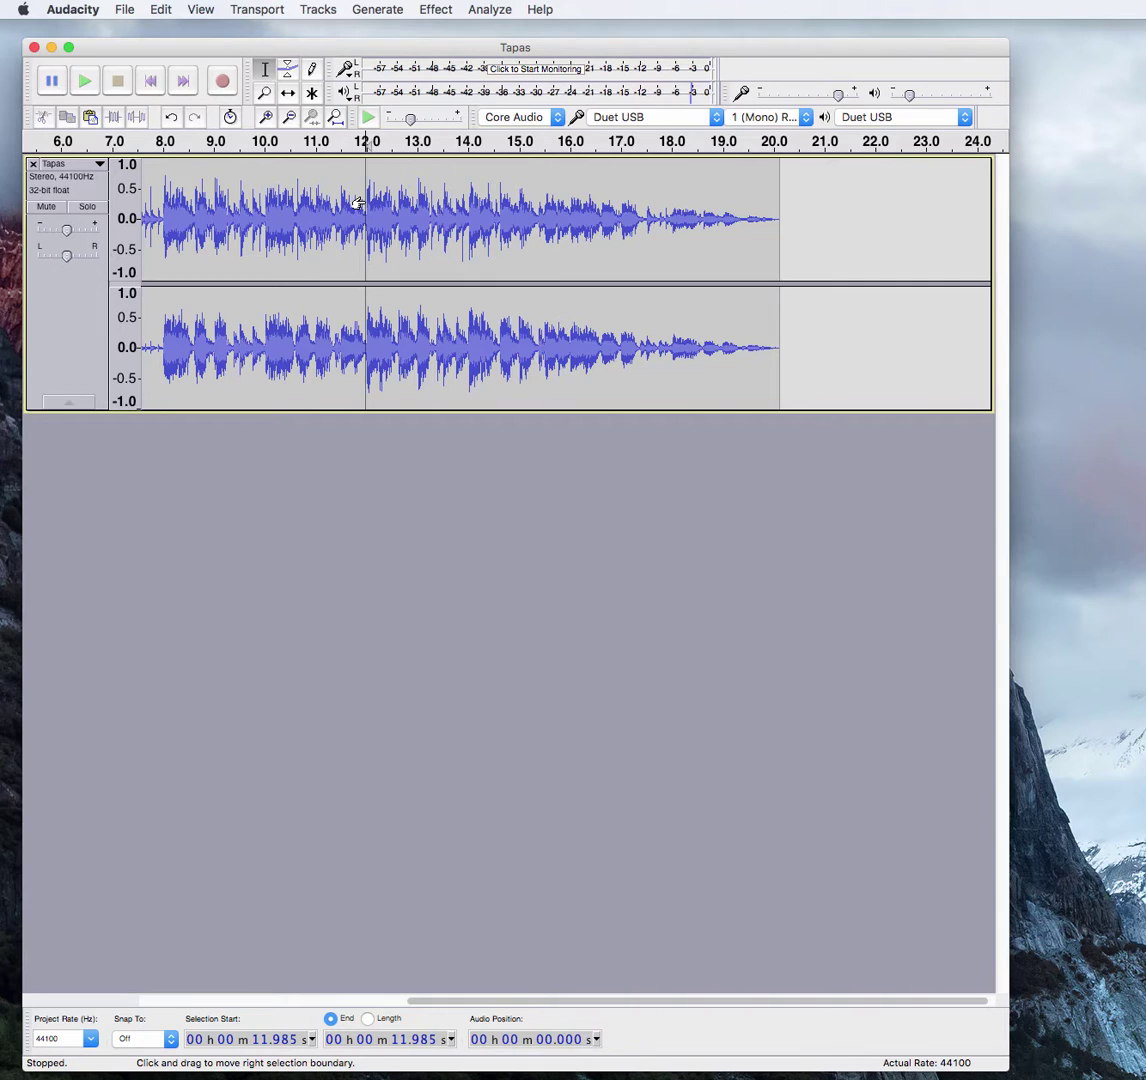
key("space")
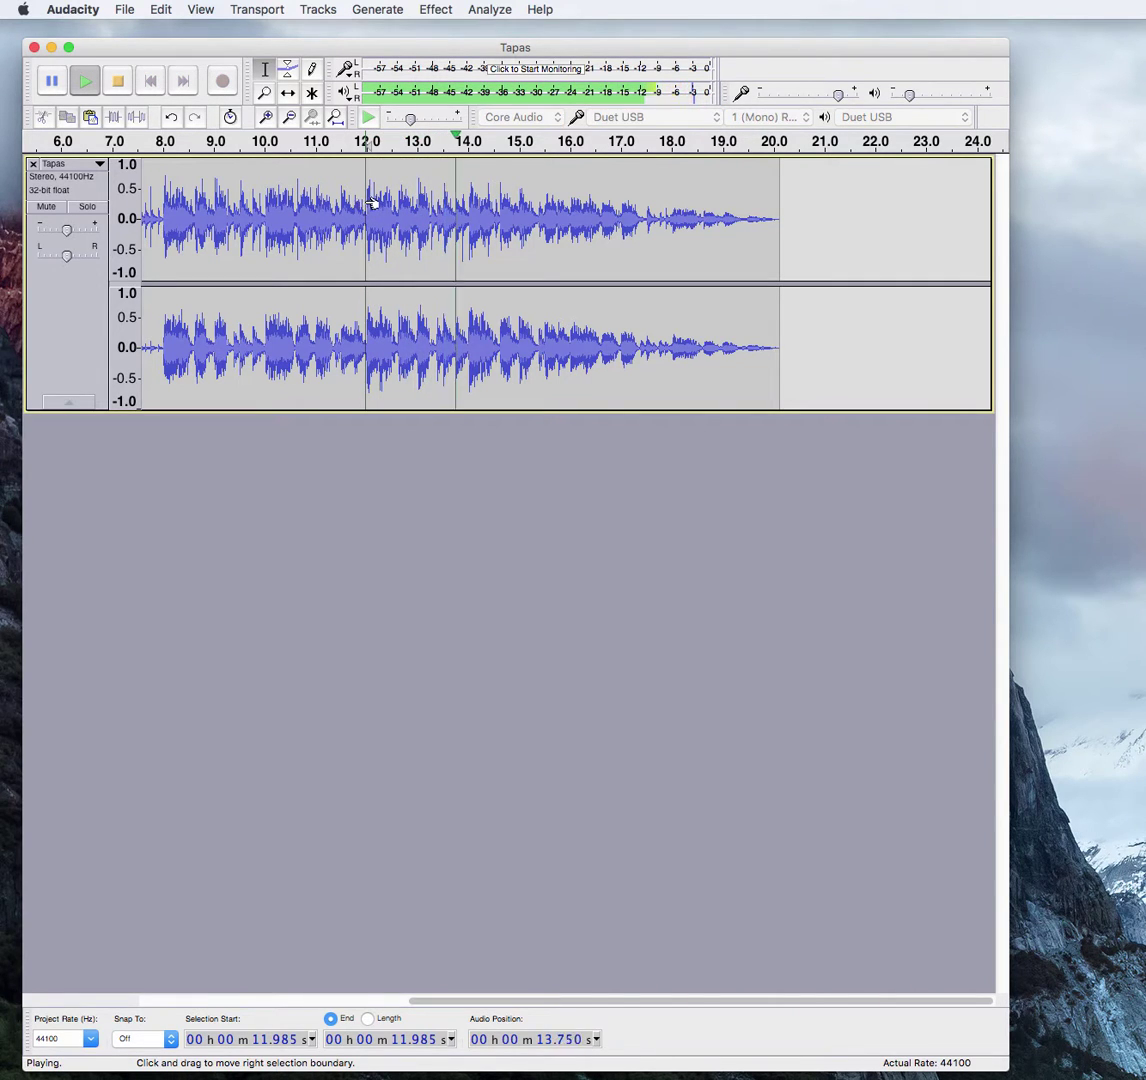